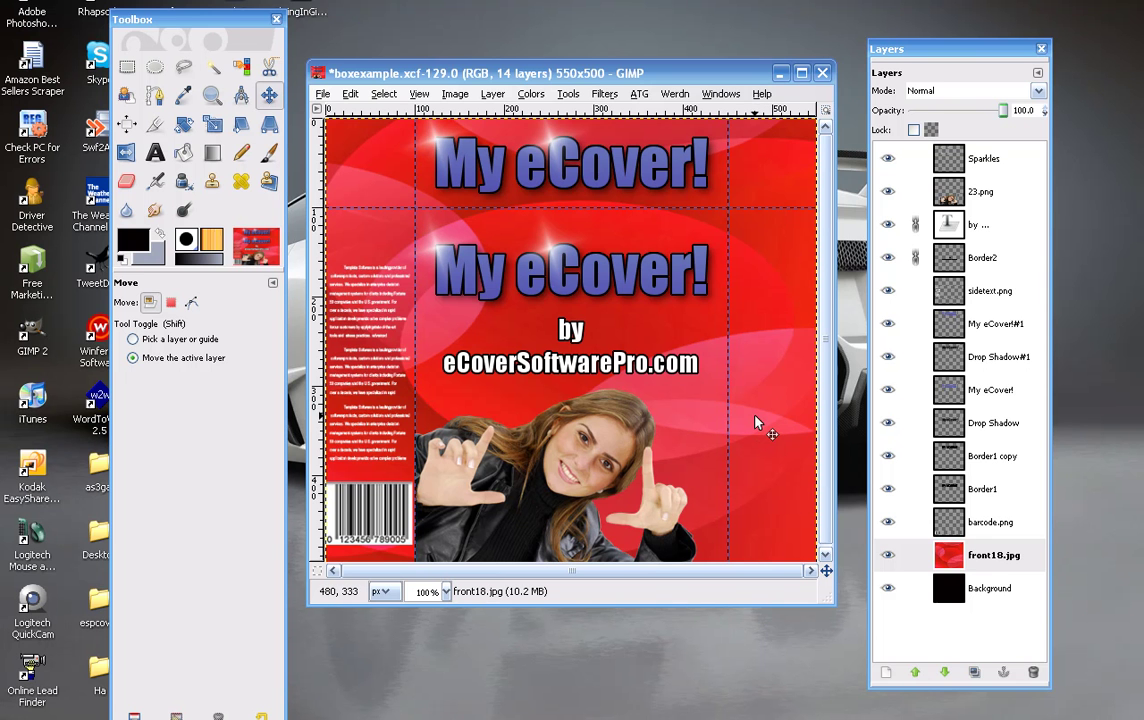
# - Toggle the red front18.jpg layer's visibility off and on, then delete that layer
pyautogui.click(887, 557)
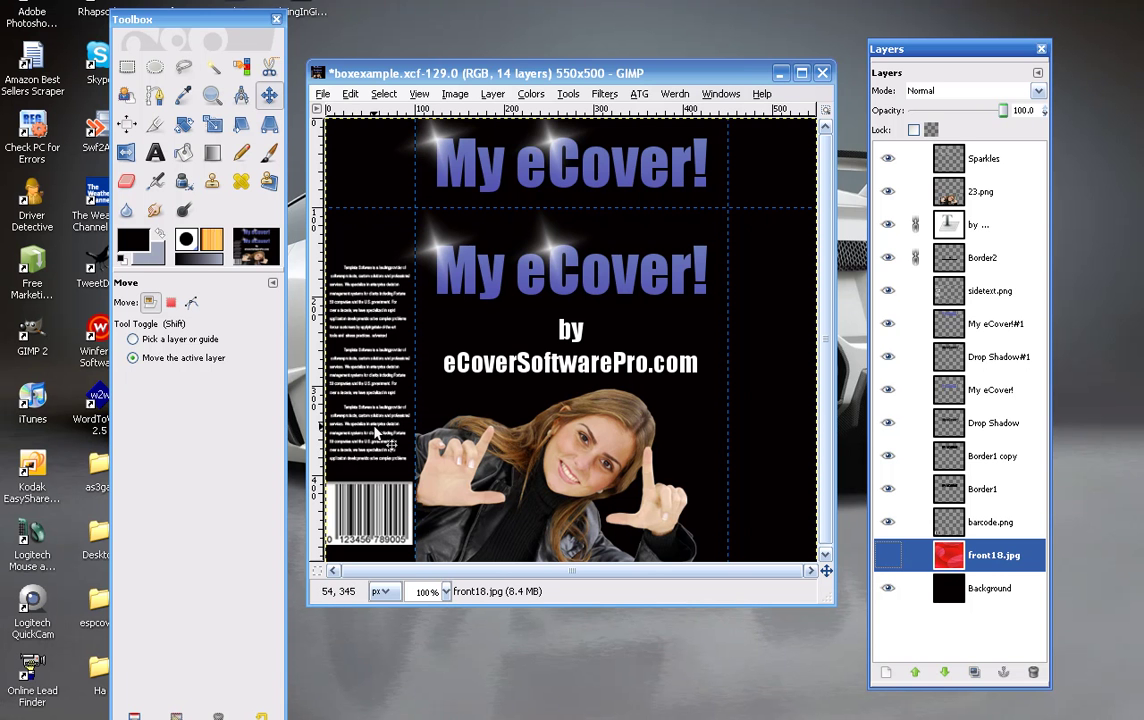
pyautogui.click(887, 556)
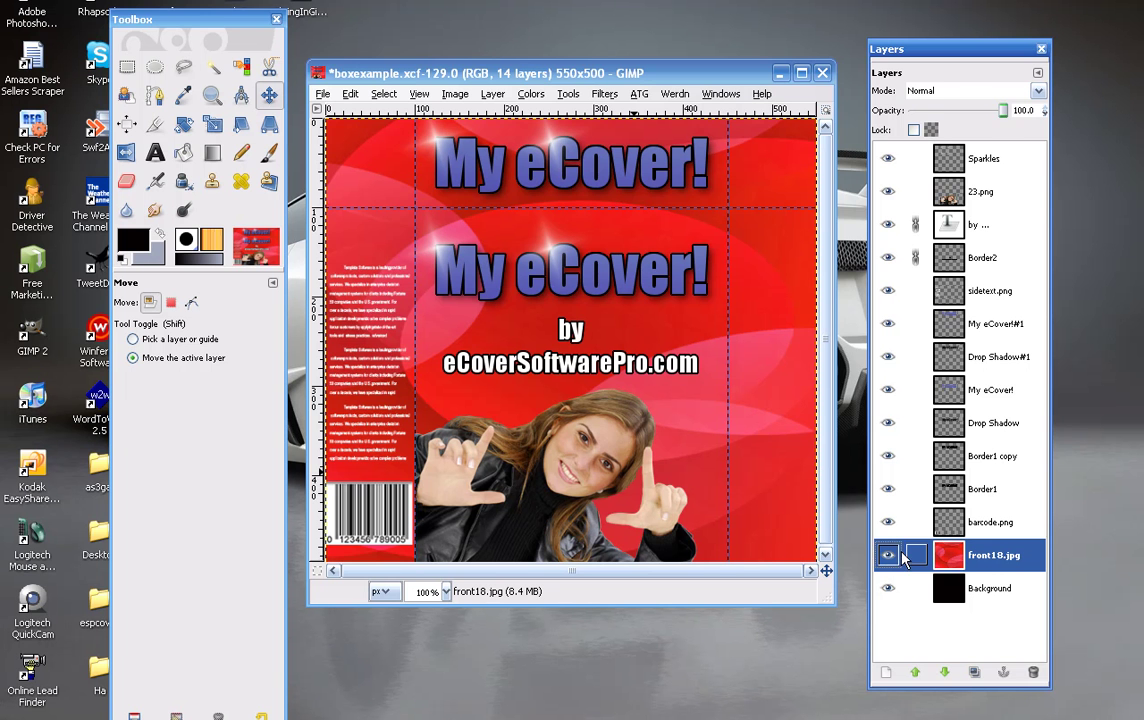
pyautogui.rightClick(957, 562)
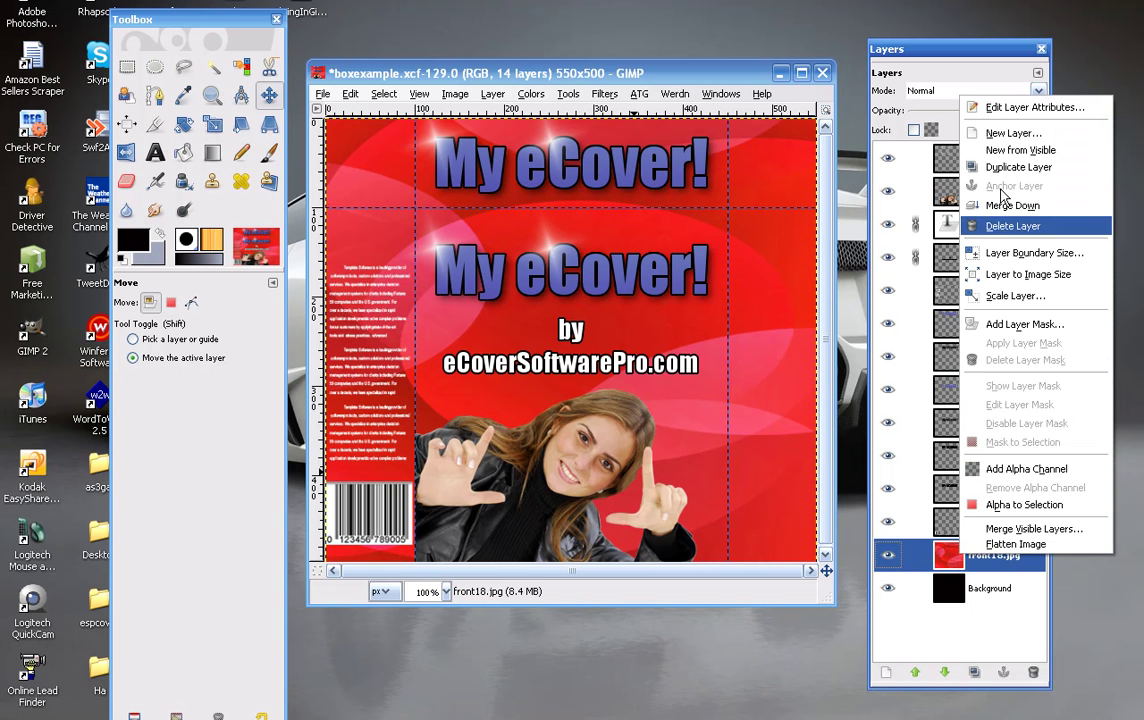
pyautogui.click(996, 227)
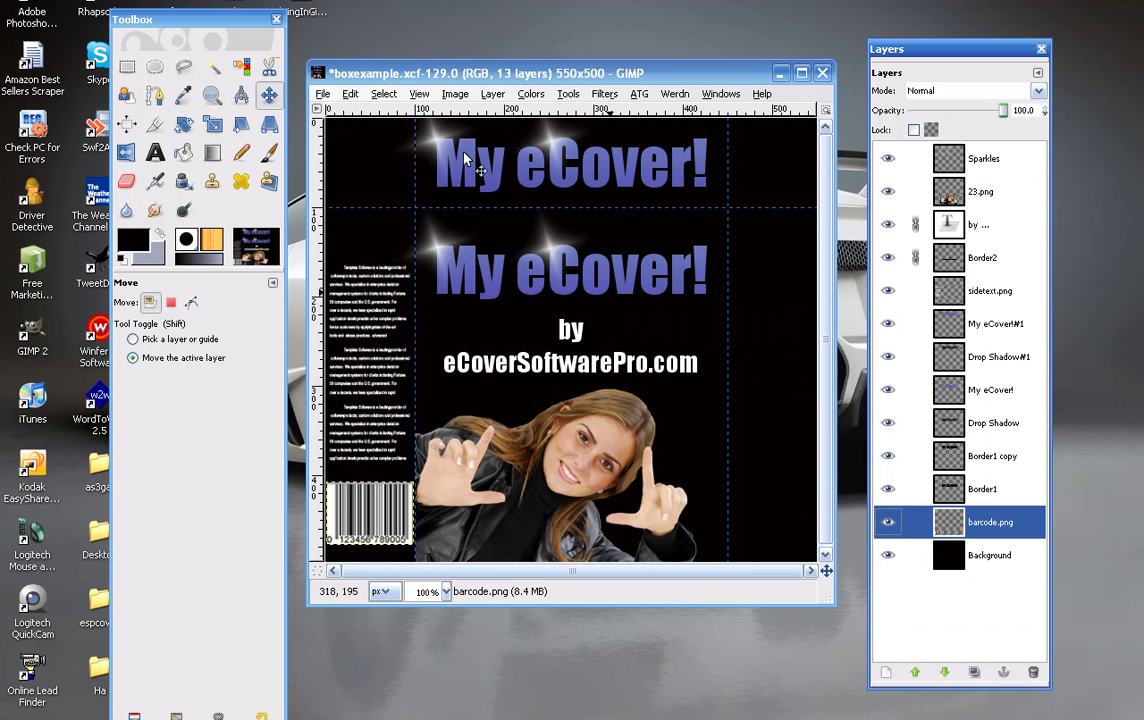
pyautogui.click(323, 95)
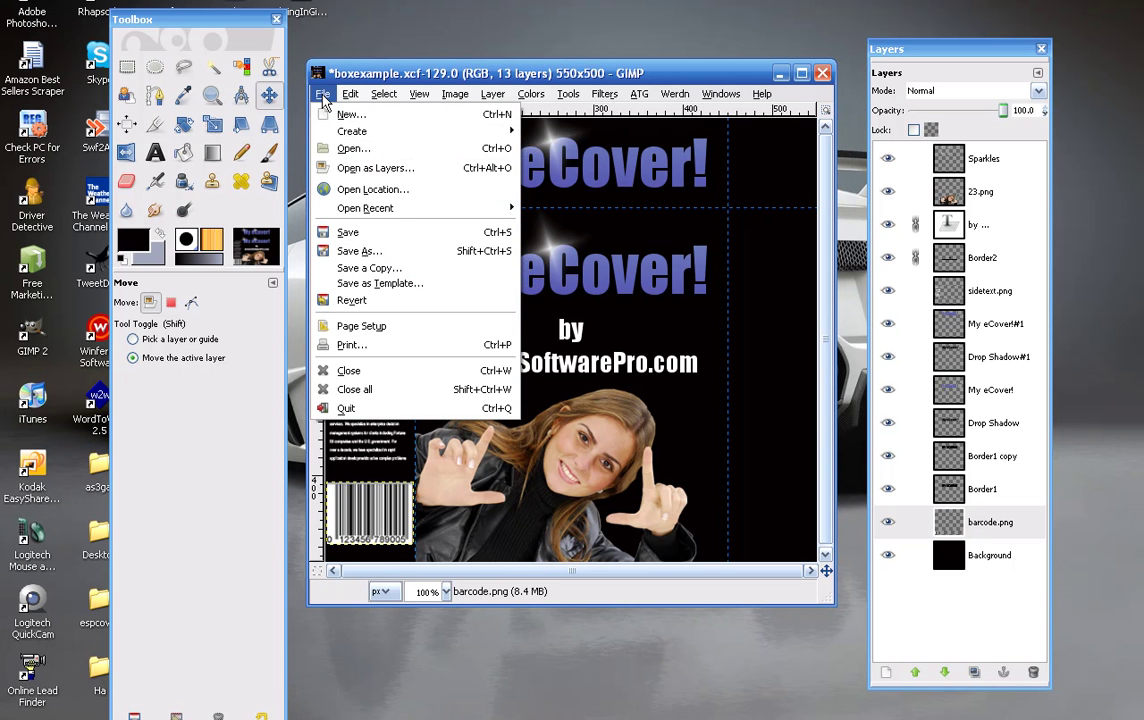
# - Open front18.jpg from the 'red' bookmarked folder as a new layer
pyautogui.click(372, 169)
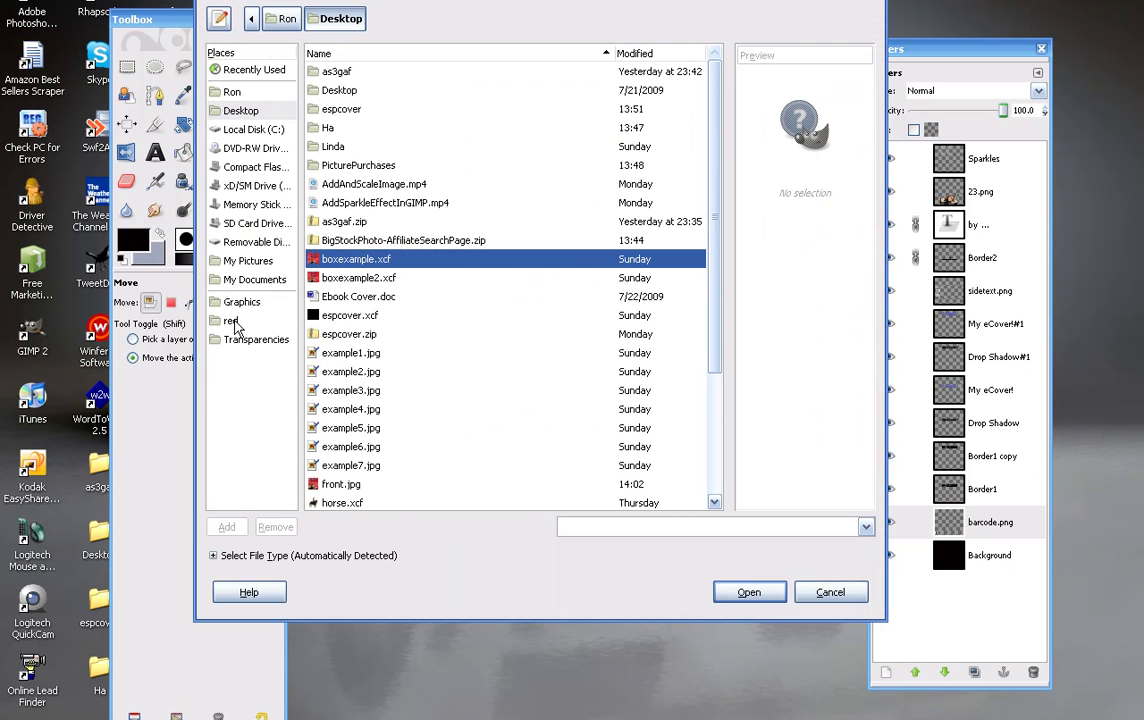
pyautogui.click(233, 321)
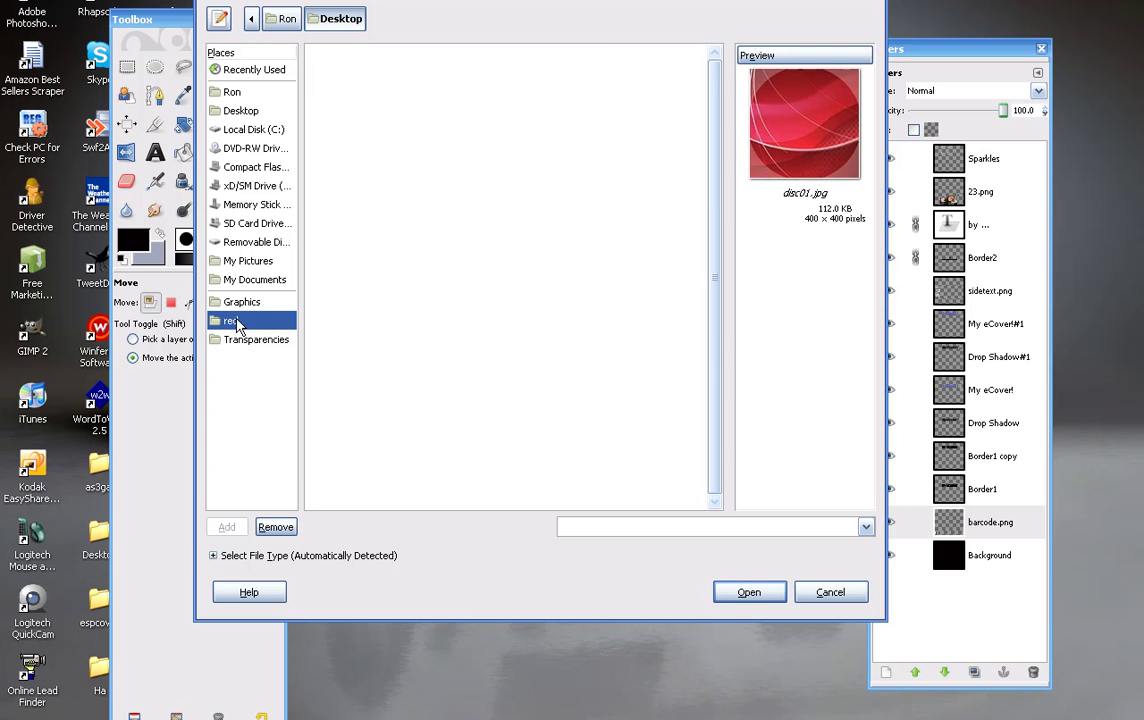
pyautogui.scroll(-10, 378, 347)
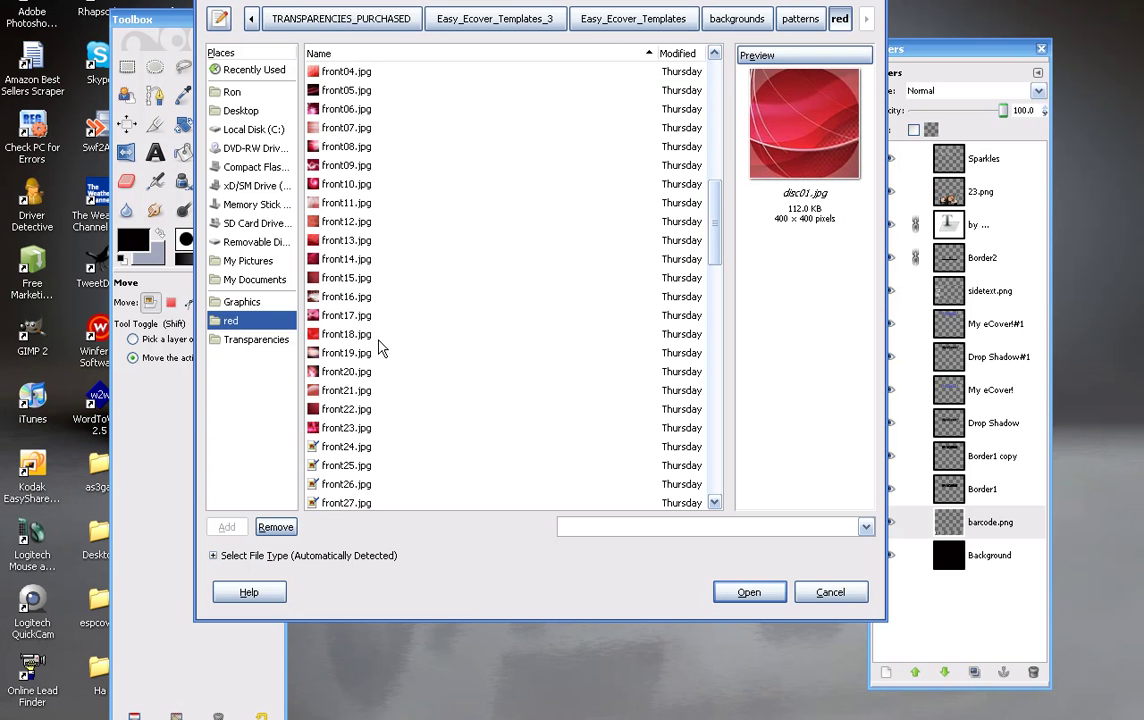
pyautogui.click(365, 336)
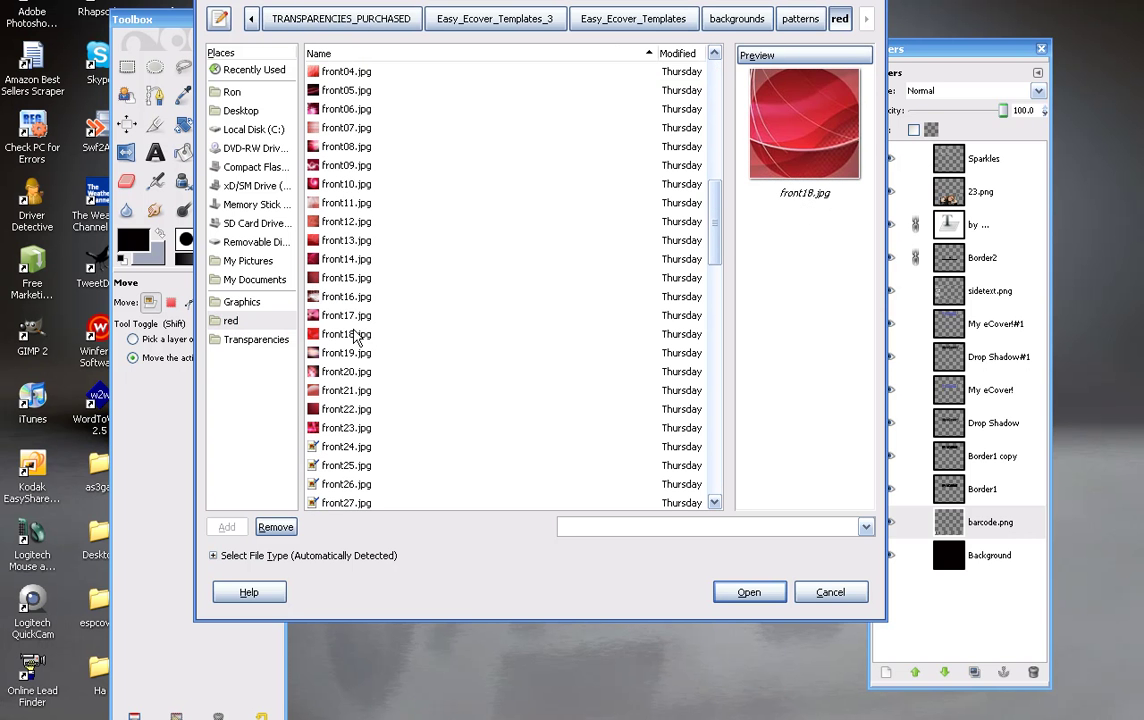
pyautogui.click(762, 594)
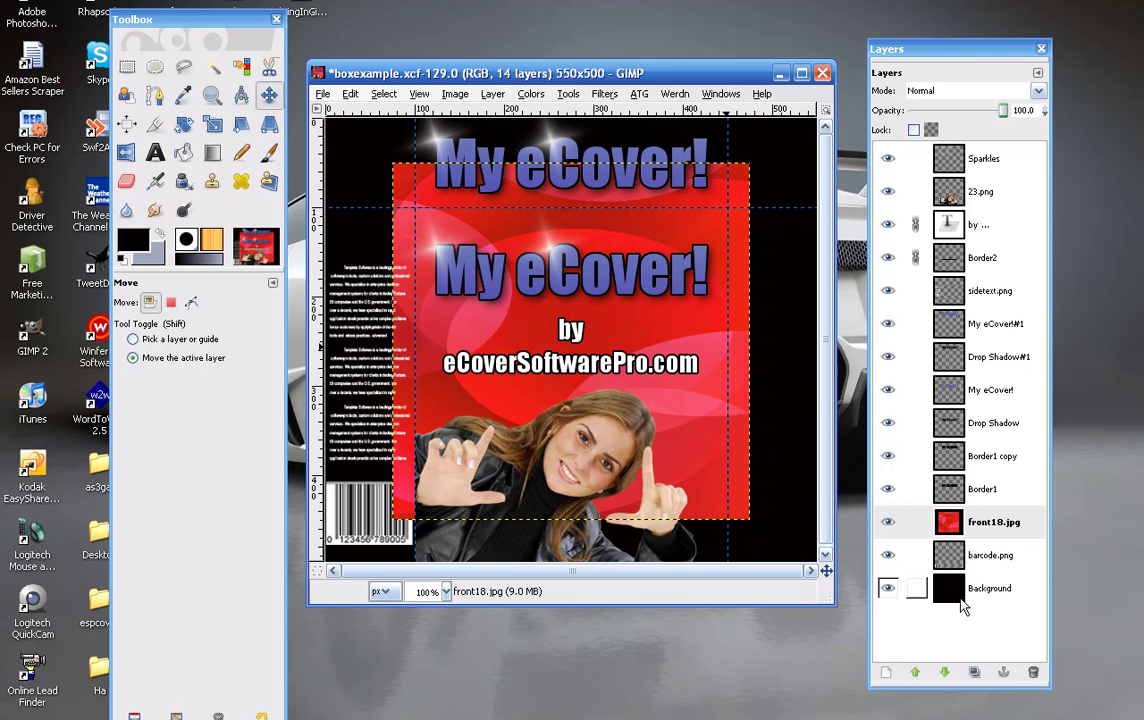
# - Select front18.jpg and raise it step by step up the layer stack past My eCover!
pyautogui.click(930, 525)
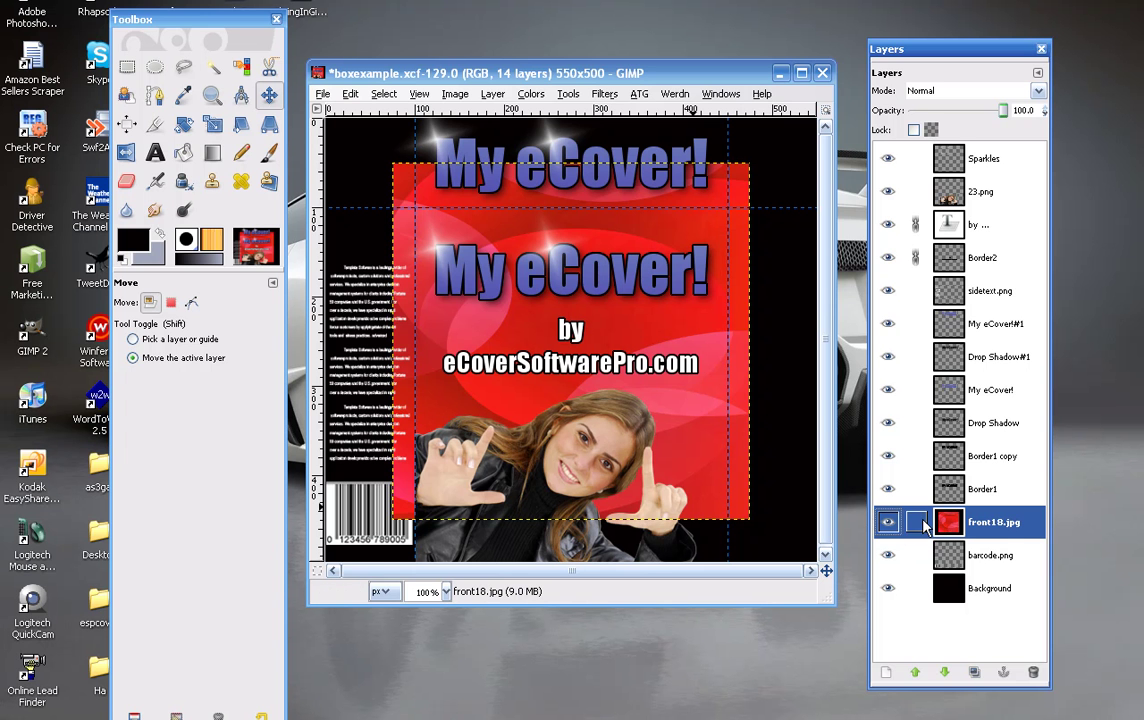
pyautogui.click(947, 673)
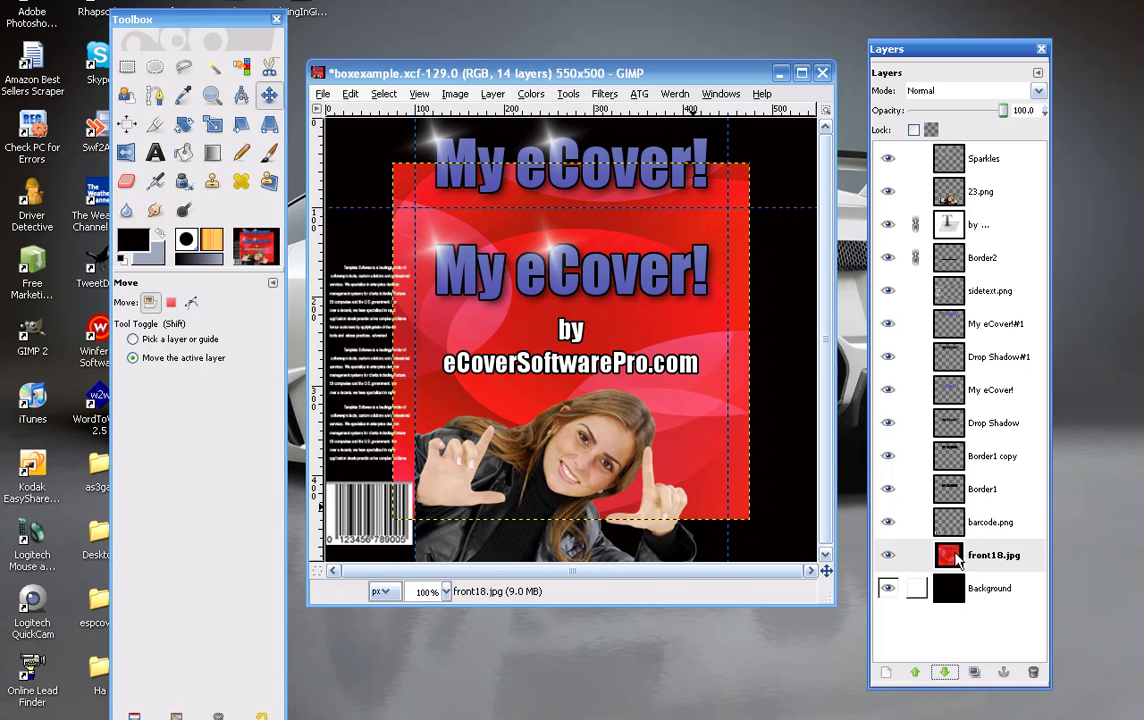
pyautogui.click(915, 673)
pyautogui.click(915, 673)
pyautogui.click(915, 673)
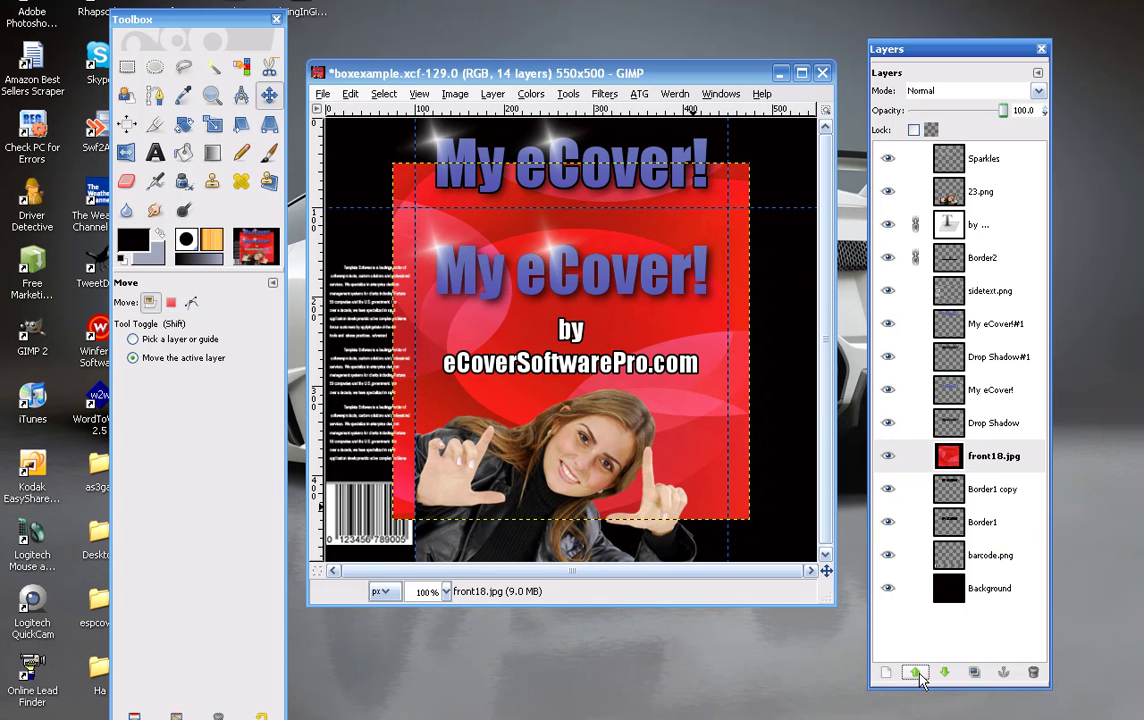
pyautogui.click(915, 673)
pyautogui.click(915, 673)
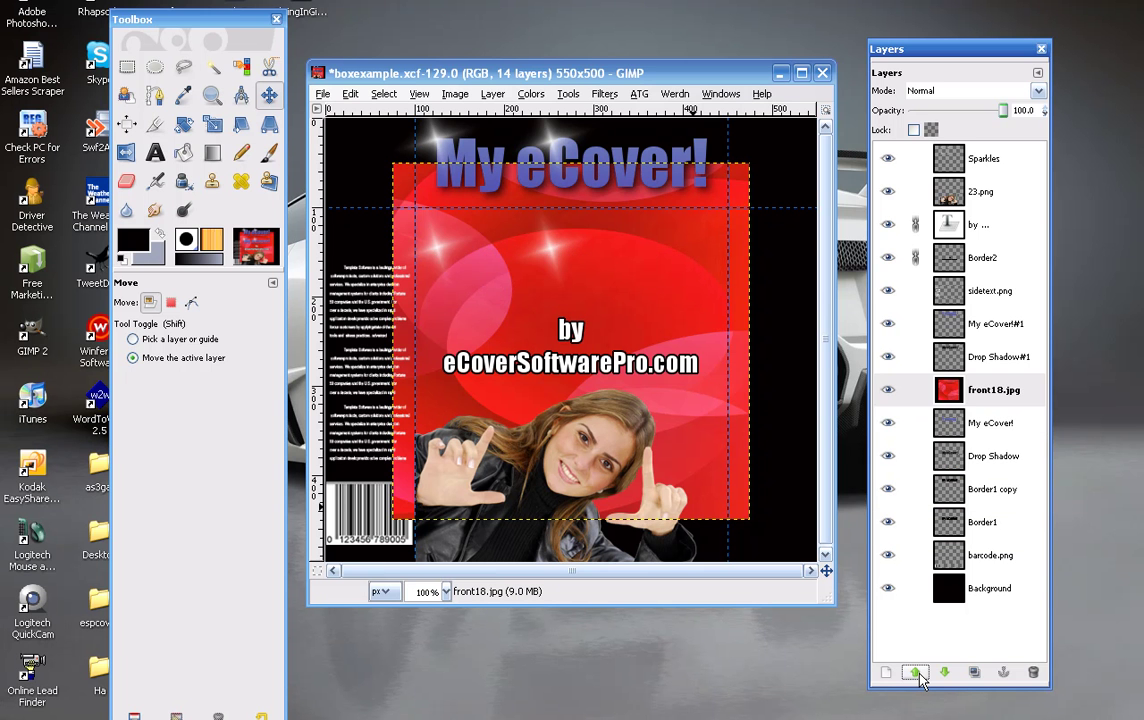
pyautogui.click(915, 673)
pyautogui.click(915, 673)
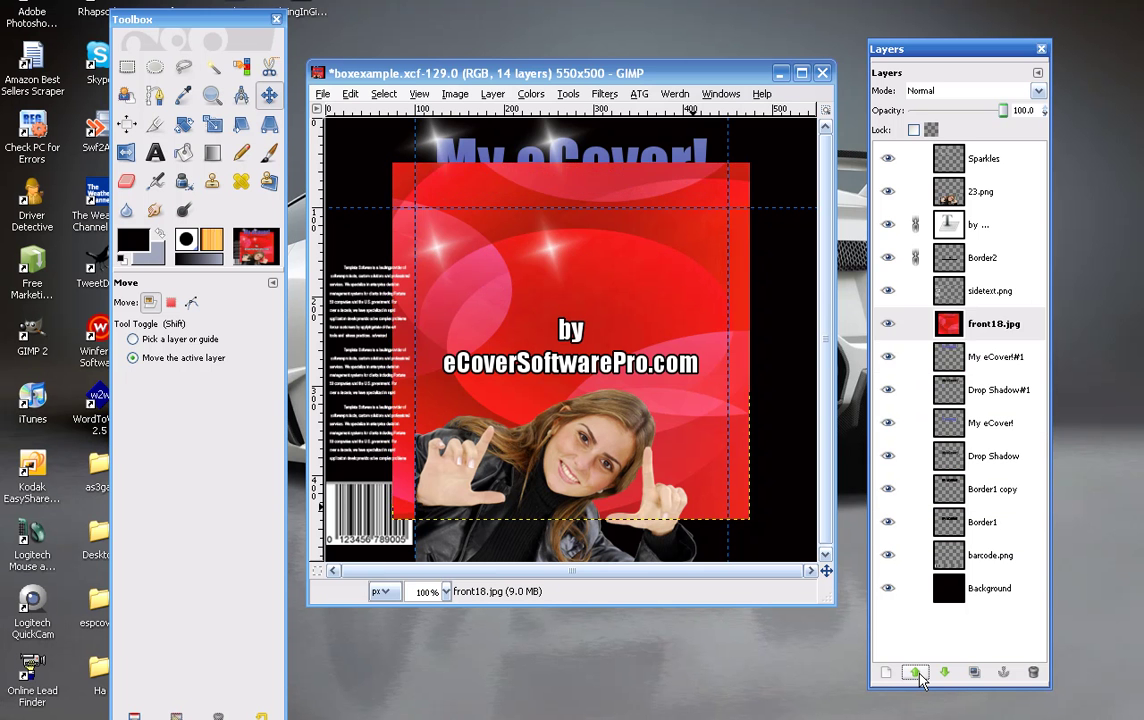
pyautogui.click(915, 673)
pyautogui.click(915, 673)
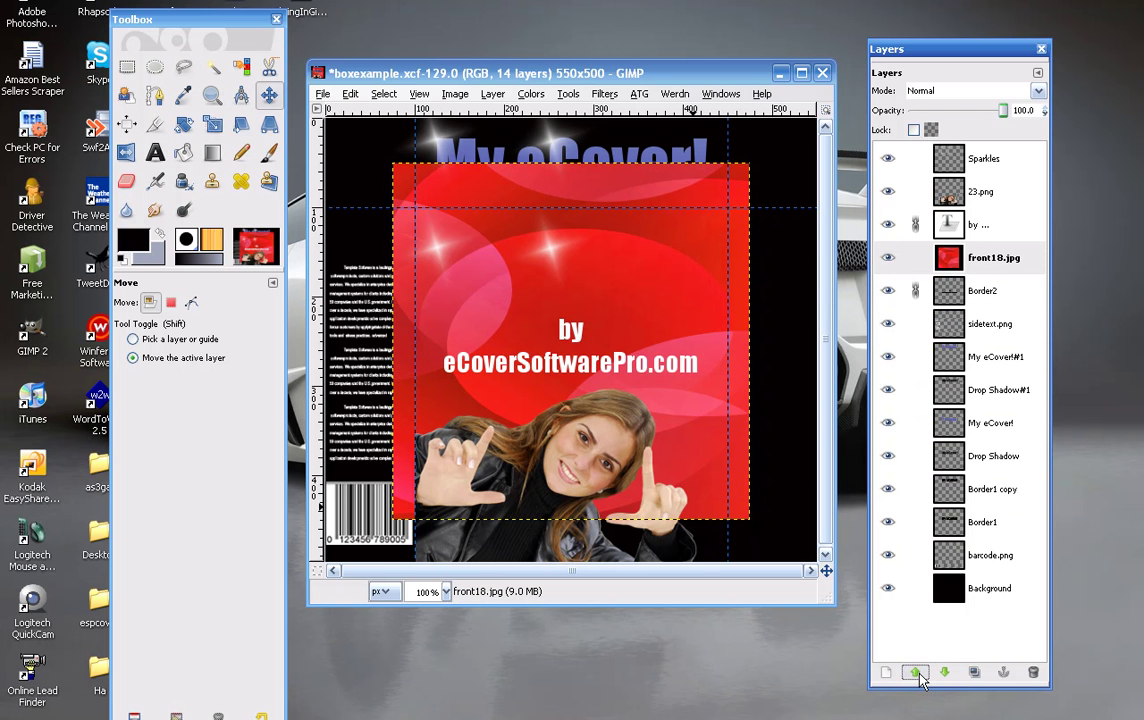
pyautogui.click(915, 673)
# - Lower front18.jpg back down until it sits directly above Background, then reselect it
pyautogui.click(944, 673)
pyautogui.click(944, 673)
pyautogui.click(944, 673)
pyautogui.click(944, 673)
pyautogui.click(944, 673)
pyautogui.click(944, 673)
pyautogui.click(944, 673)
pyautogui.click(944, 673)
pyautogui.click(944, 673)
pyautogui.click(944, 673)
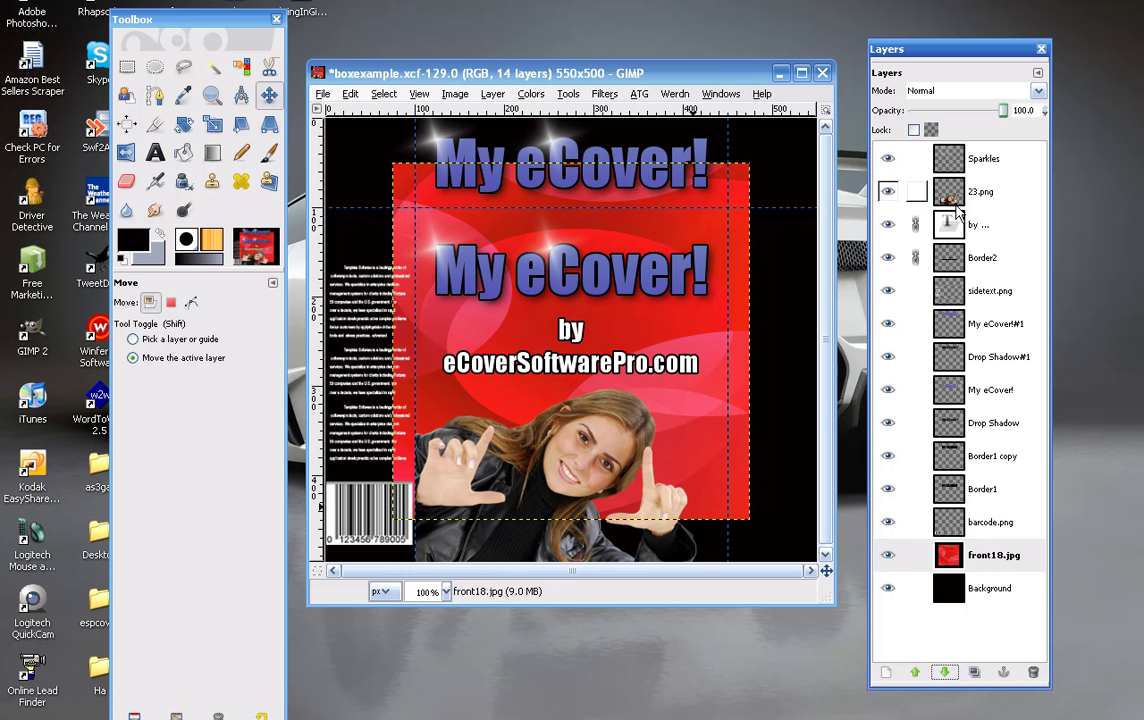
pyautogui.click(950, 561)
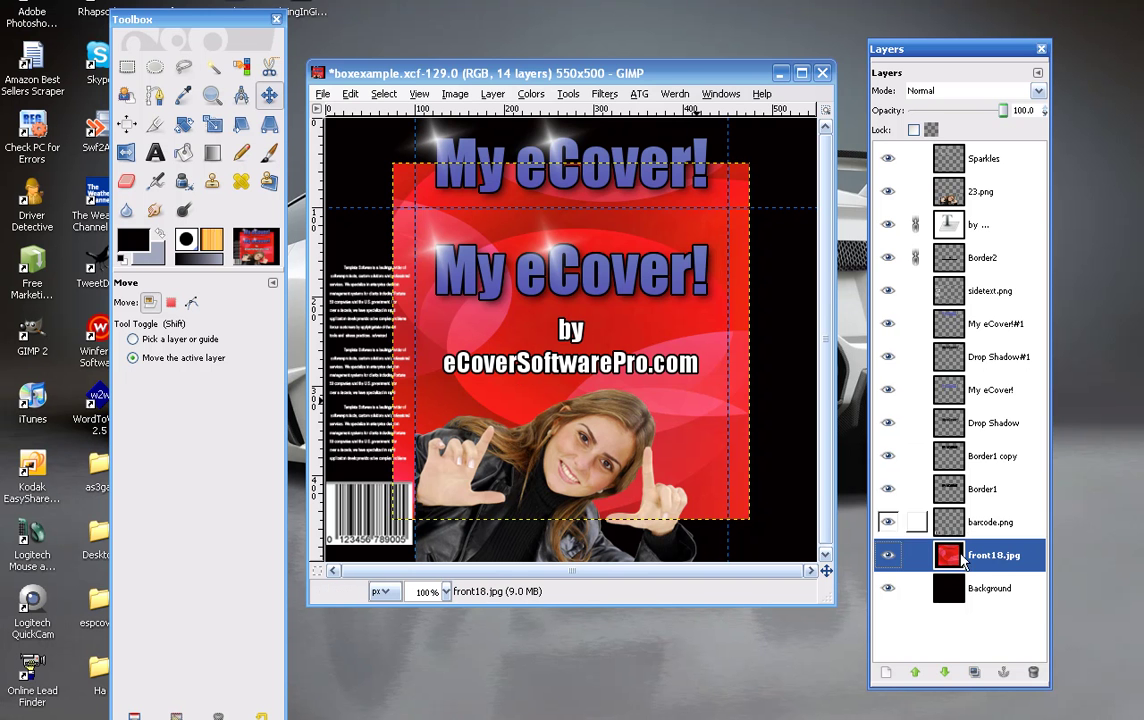
# - Open the Image Size dialog and cancel it without changes
pyautogui.click(458, 93)
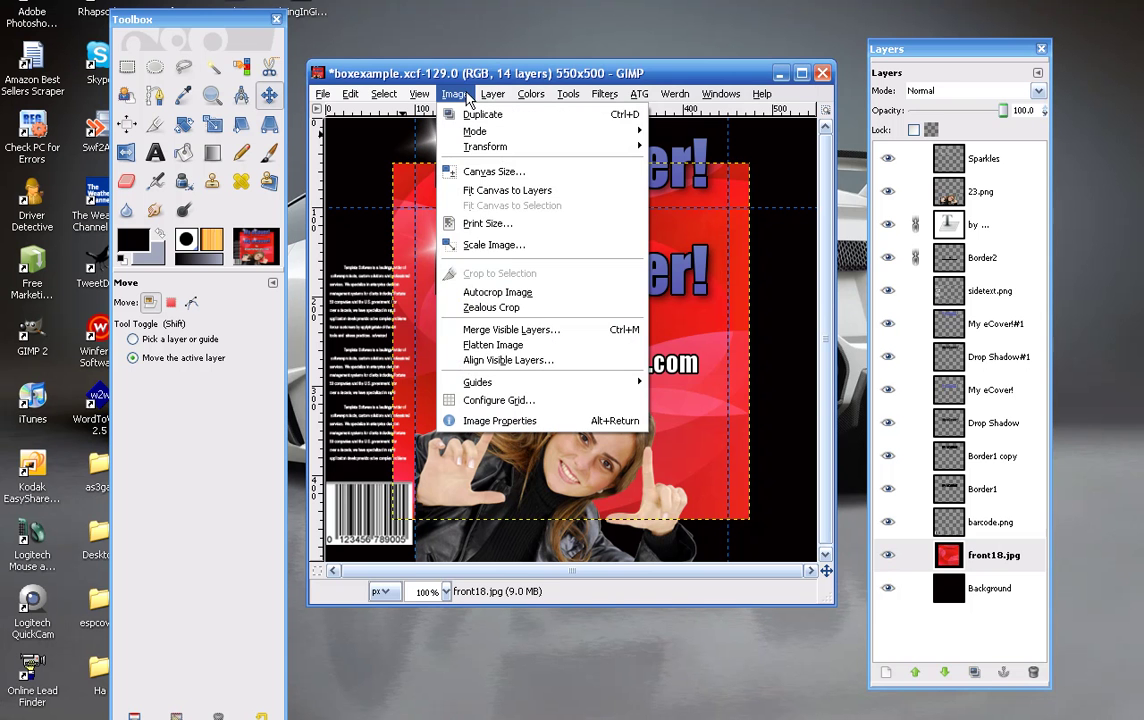
pyautogui.click(493, 245)
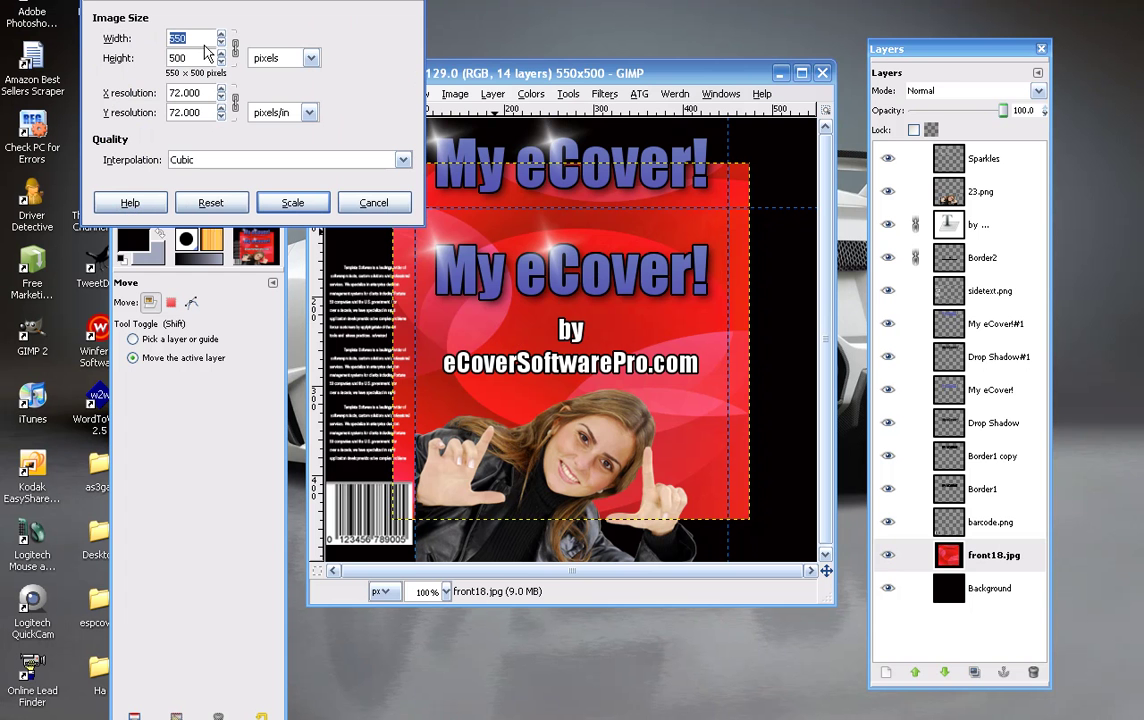
pyautogui.click(374, 203)
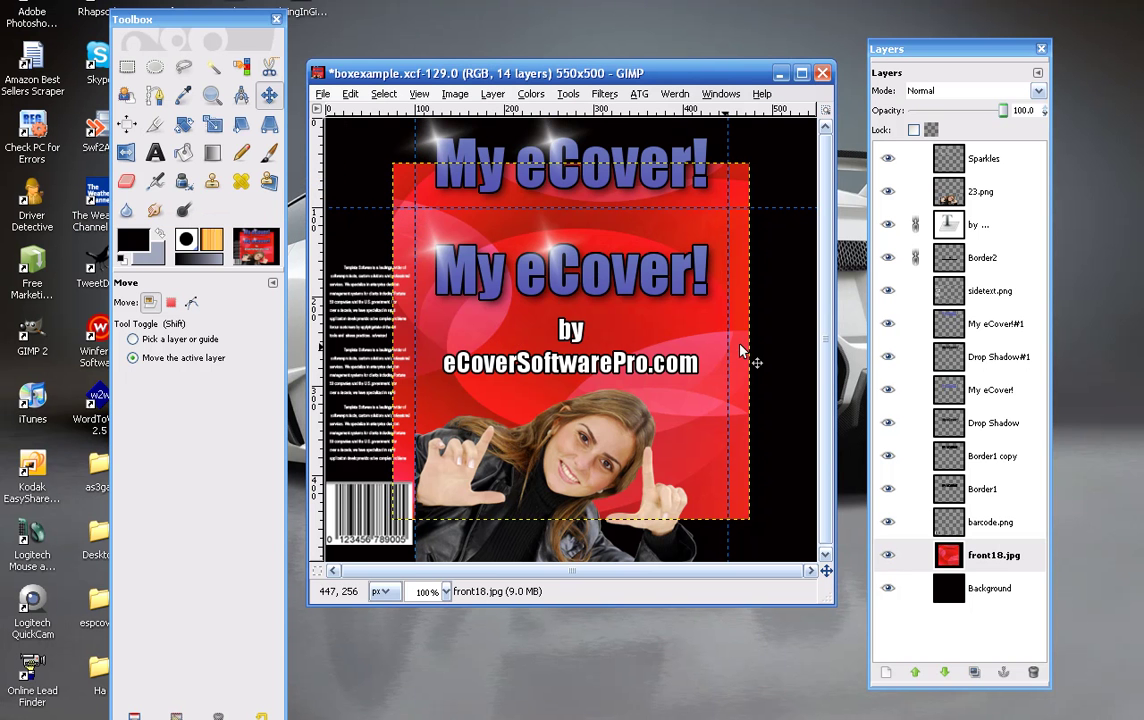
# - Scale the front18.jpg layer to width 550 and height 500
pyautogui.click(983, 560)
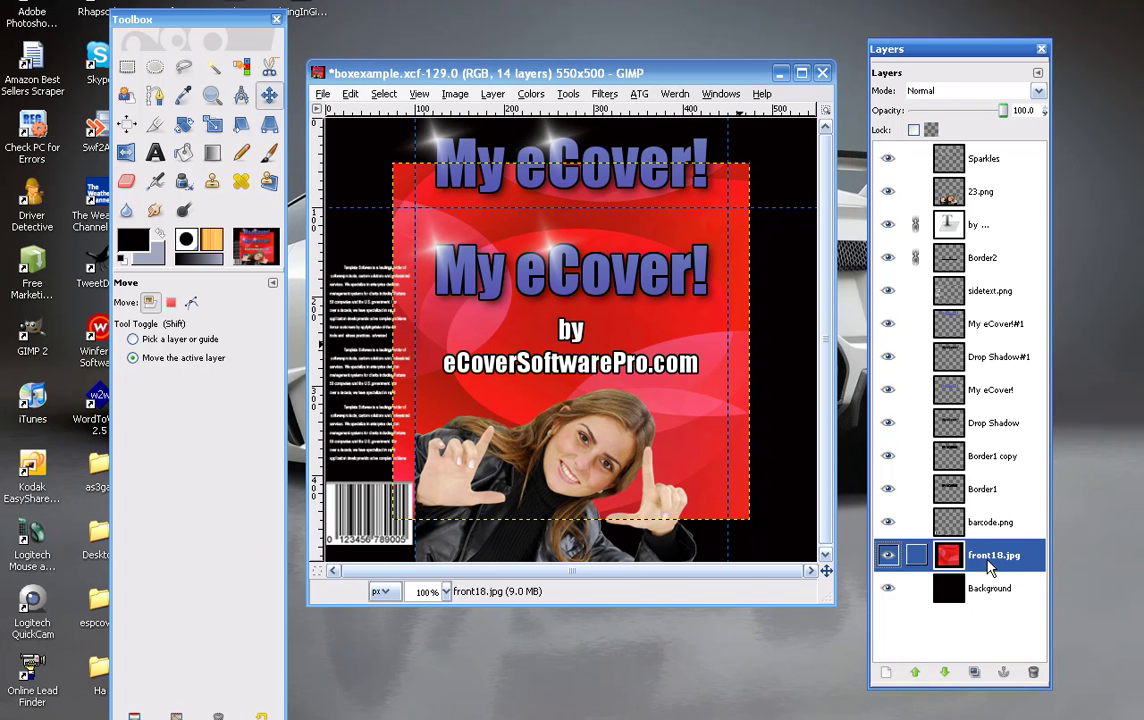
pyautogui.click(492, 93)
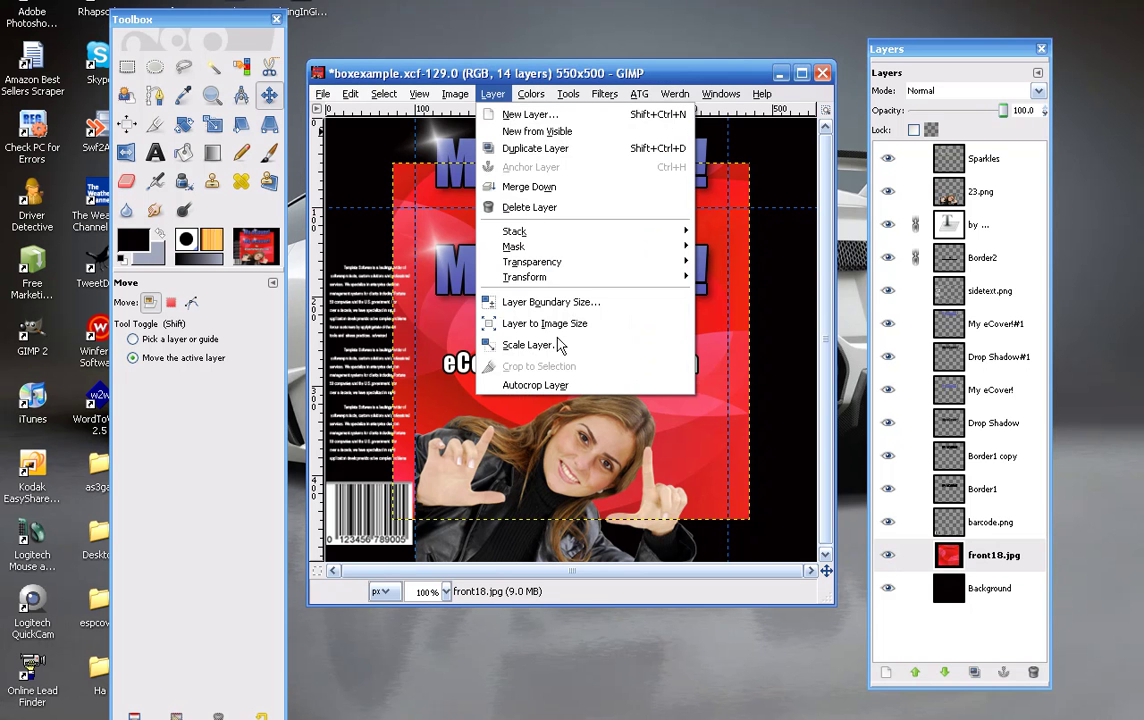
pyautogui.click(562, 346)
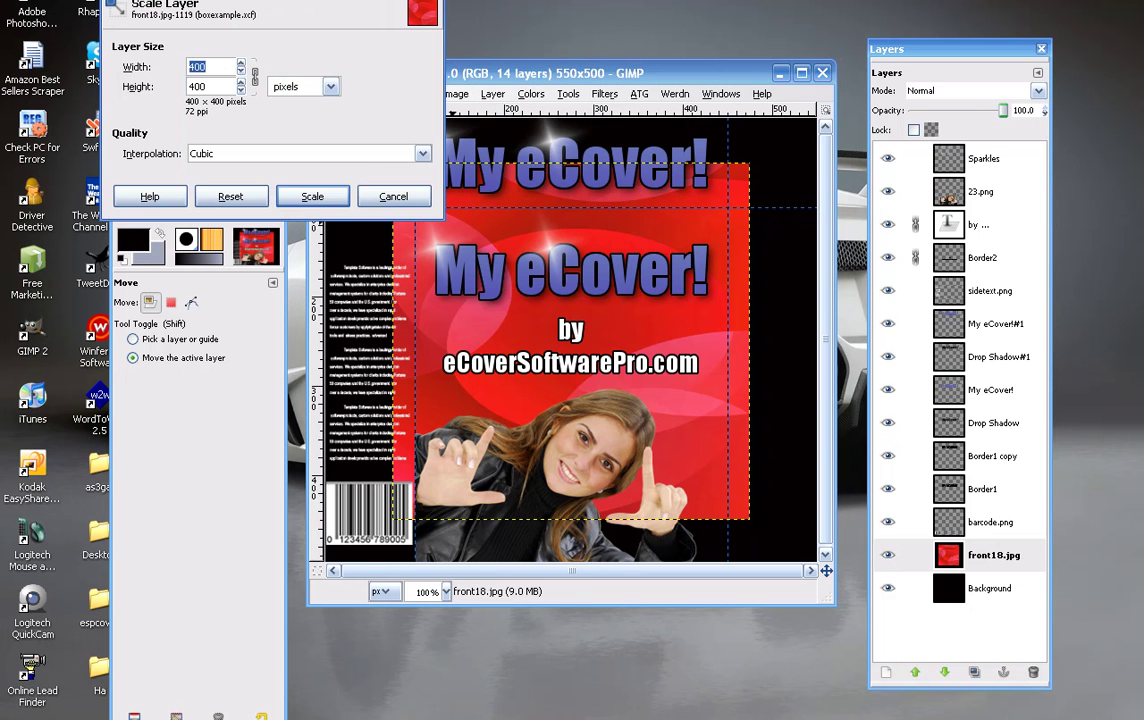
pyautogui.moveTo(350, 2); pyautogui.dragTo(437, 389)
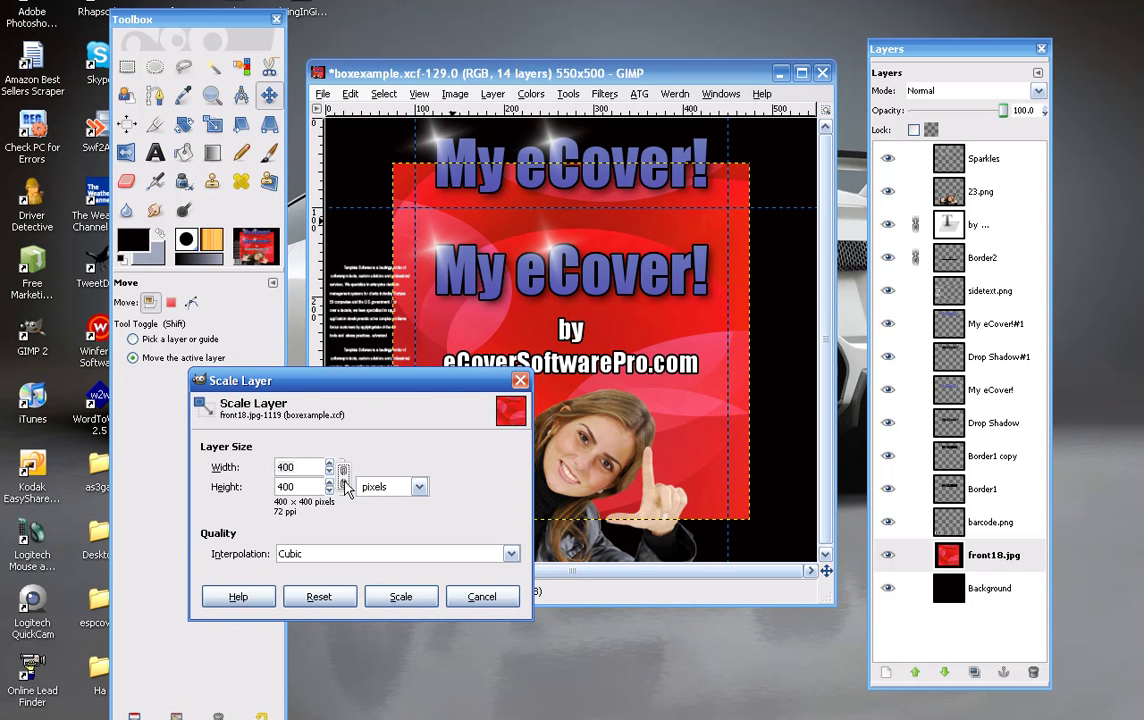
pyautogui.doubleClick(302, 466)
pyautogui.write('550')
pyautogui.press('Tab')
pyautogui.doubleClick(271, 486)
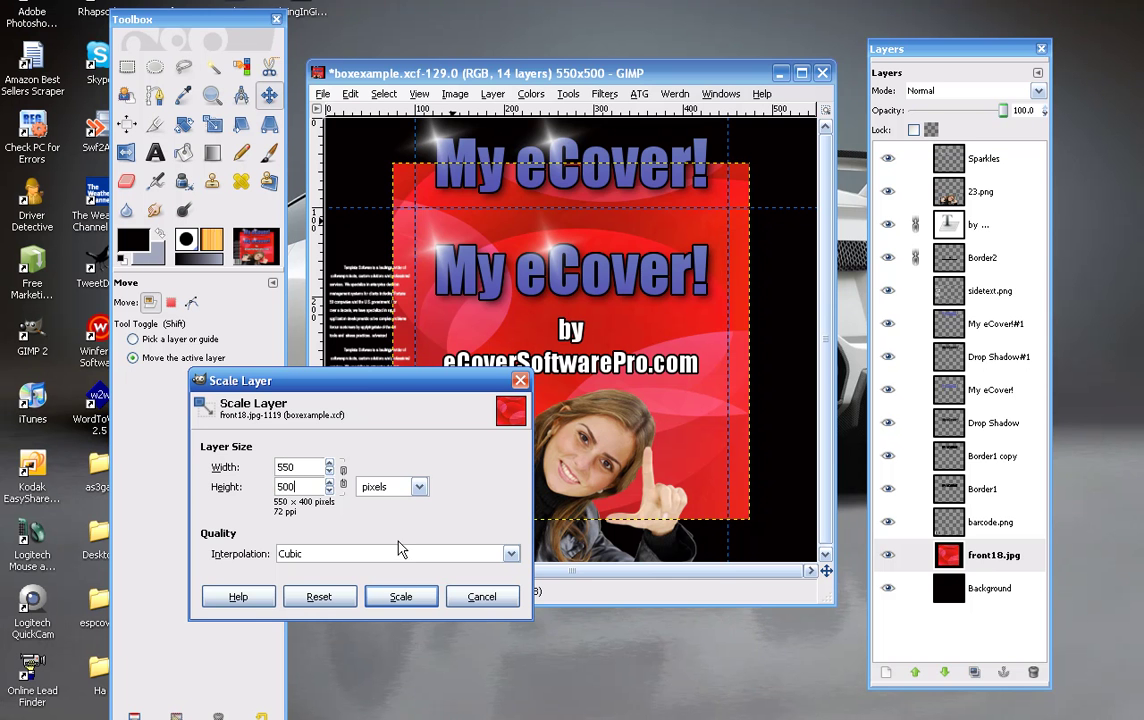
pyautogui.click(400, 596)
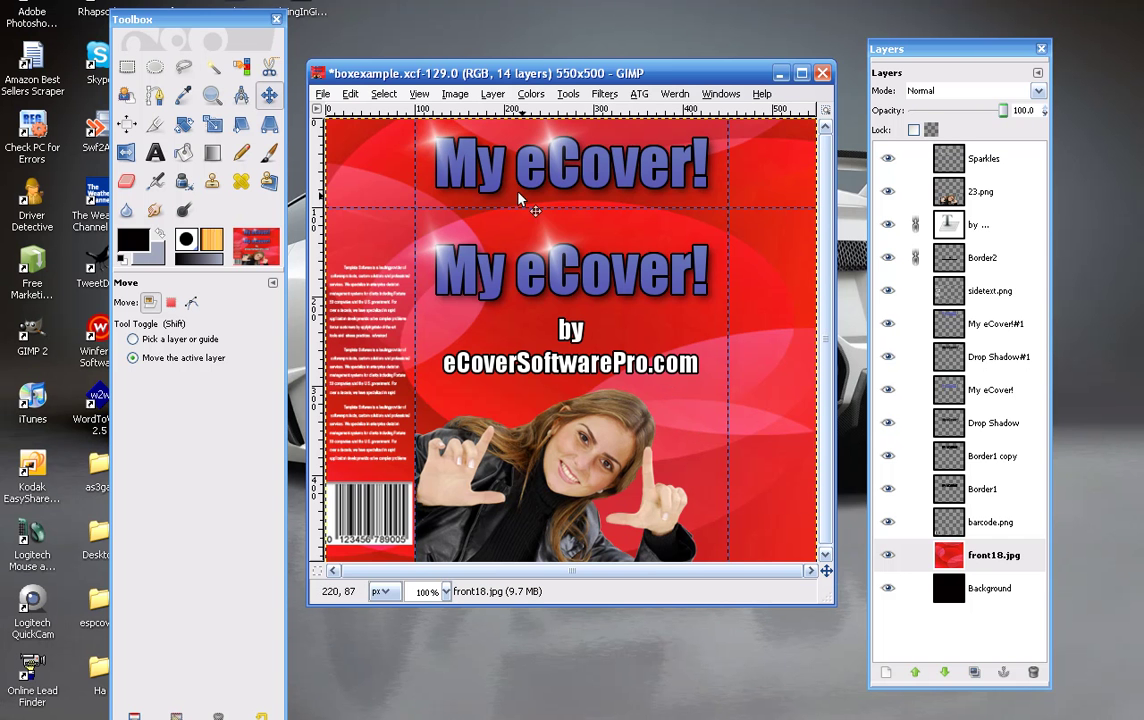
# - Undo the previous scaling and rescale front18.jpg to 550 px wide
pyautogui.hotkey('ctrl', 'z')
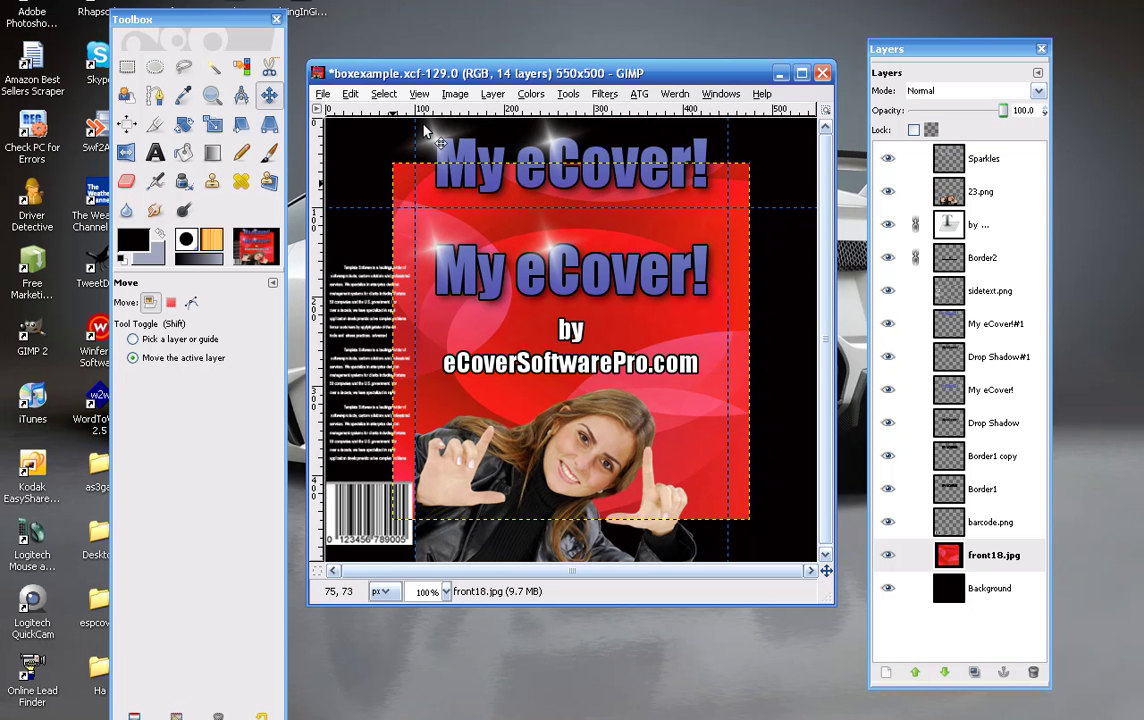
pyautogui.click(452, 94)
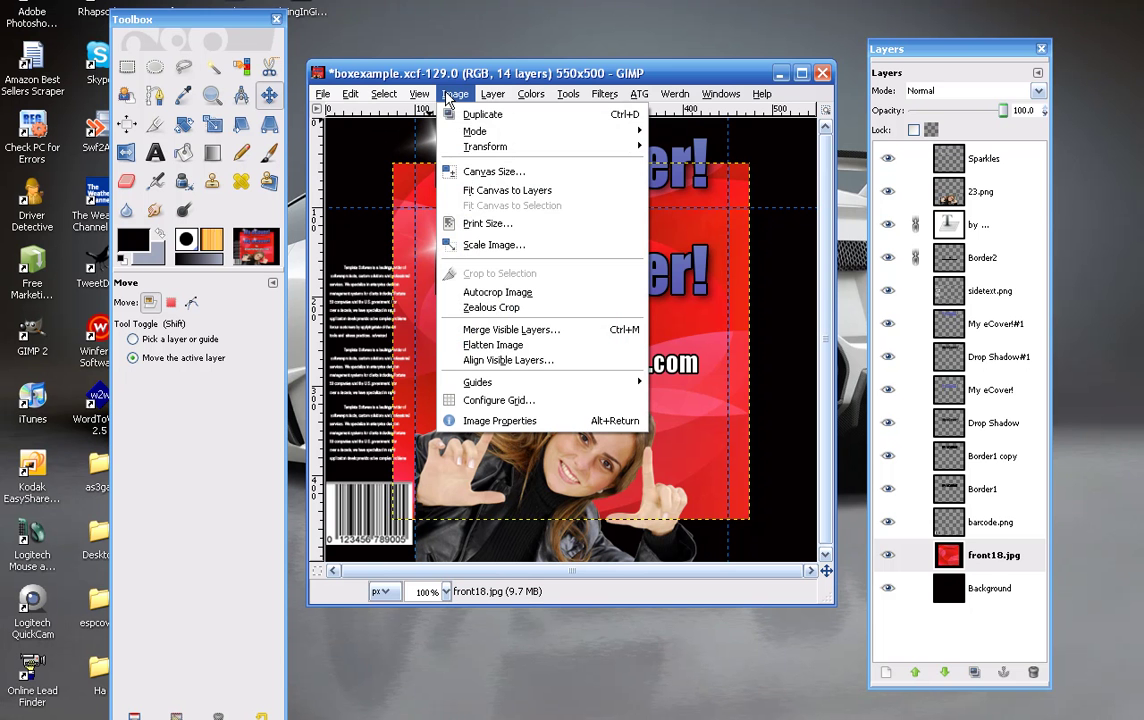
pyautogui.moveTo(492, 94)
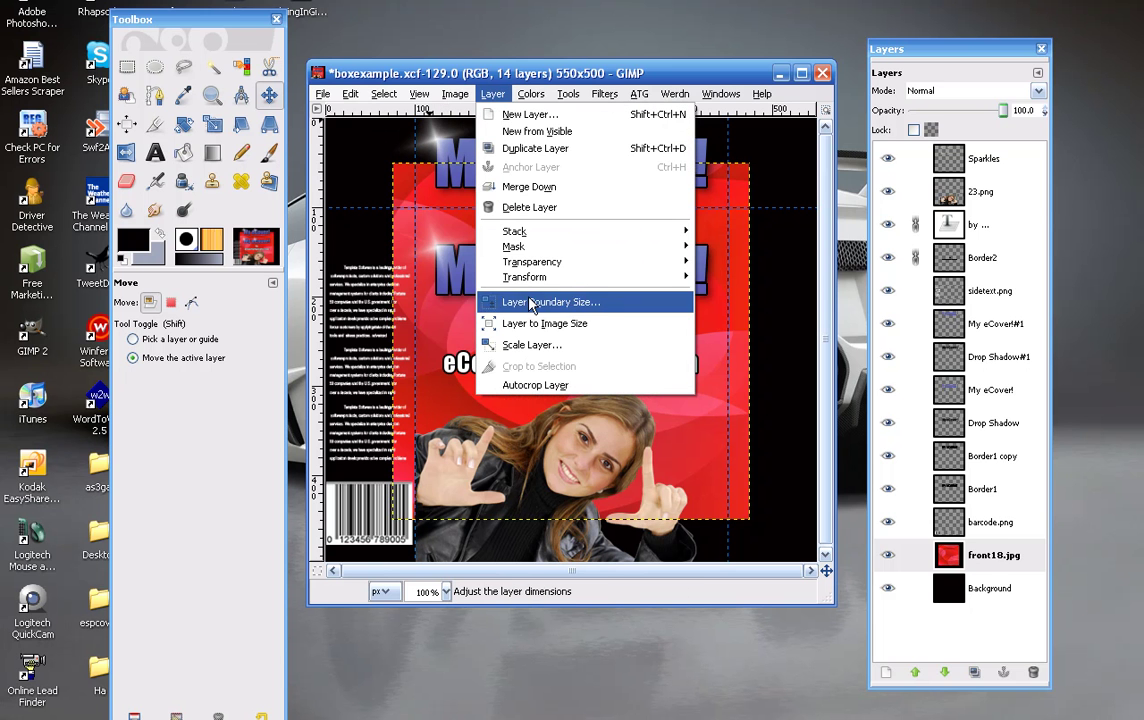
pyautogui.click(546, 350)
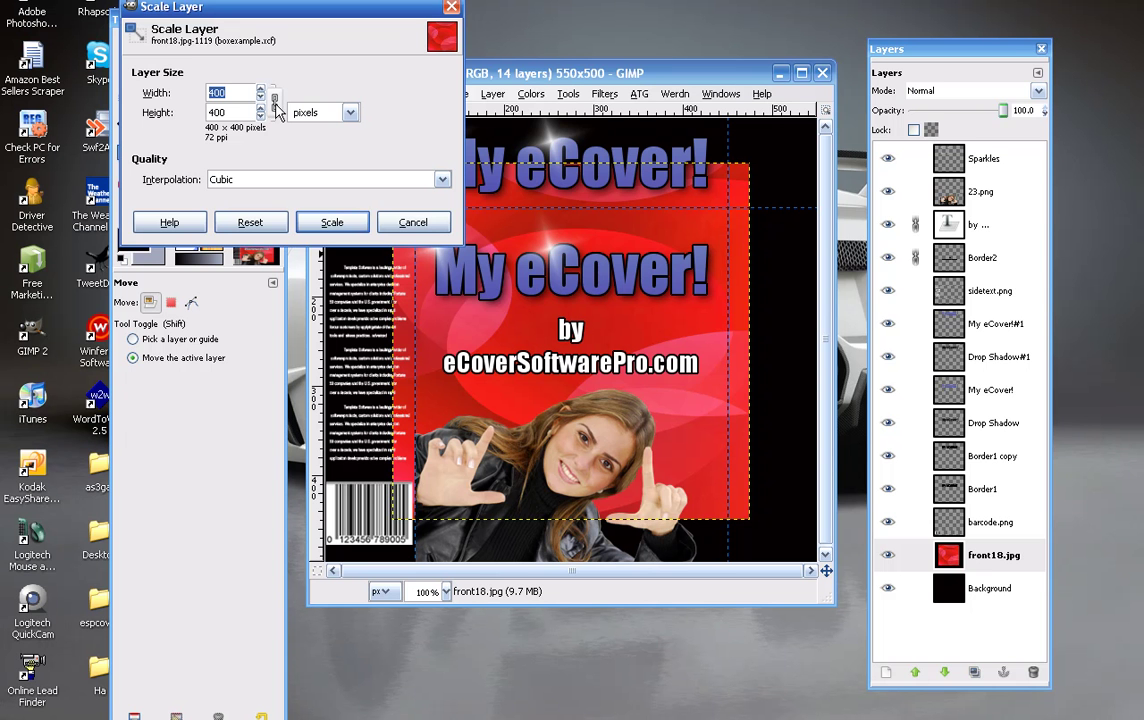
pyautogui.write('550')
pyautogui.click(332, 222)
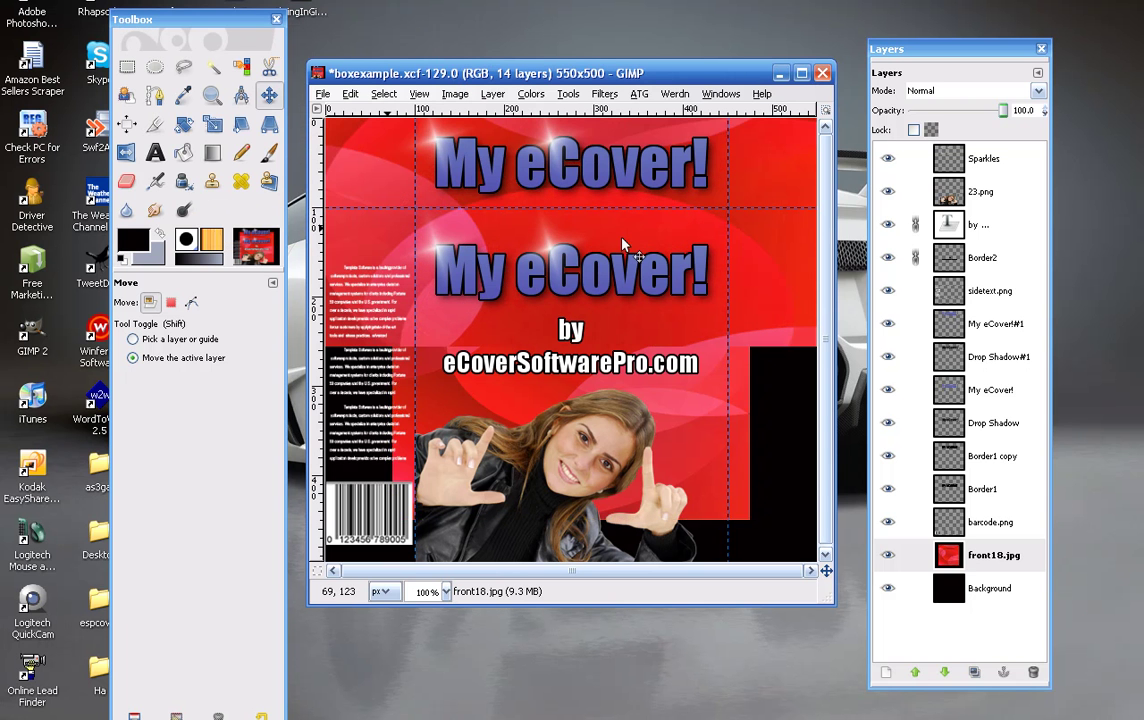
# - Maximize the GIMP image window to fill the screen
pyautogui.click(801, 73)
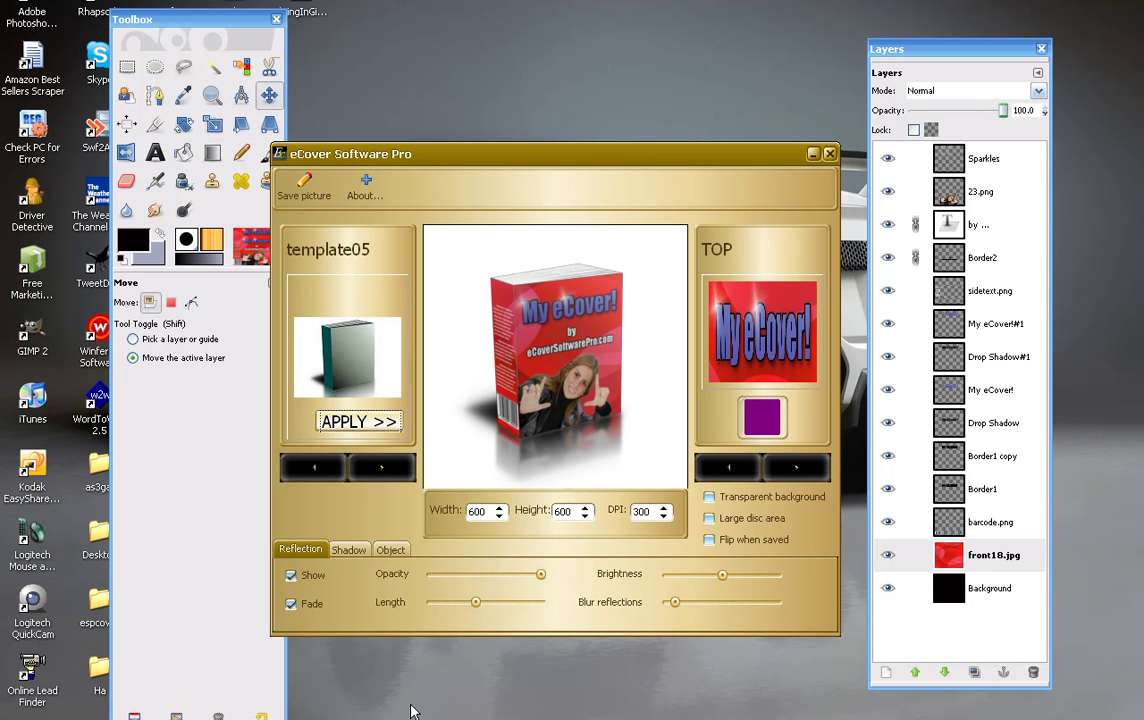
# - Open the rendered cover and browse five covers forward, then step back to the 3D box
pyautogui.click(720, 719)
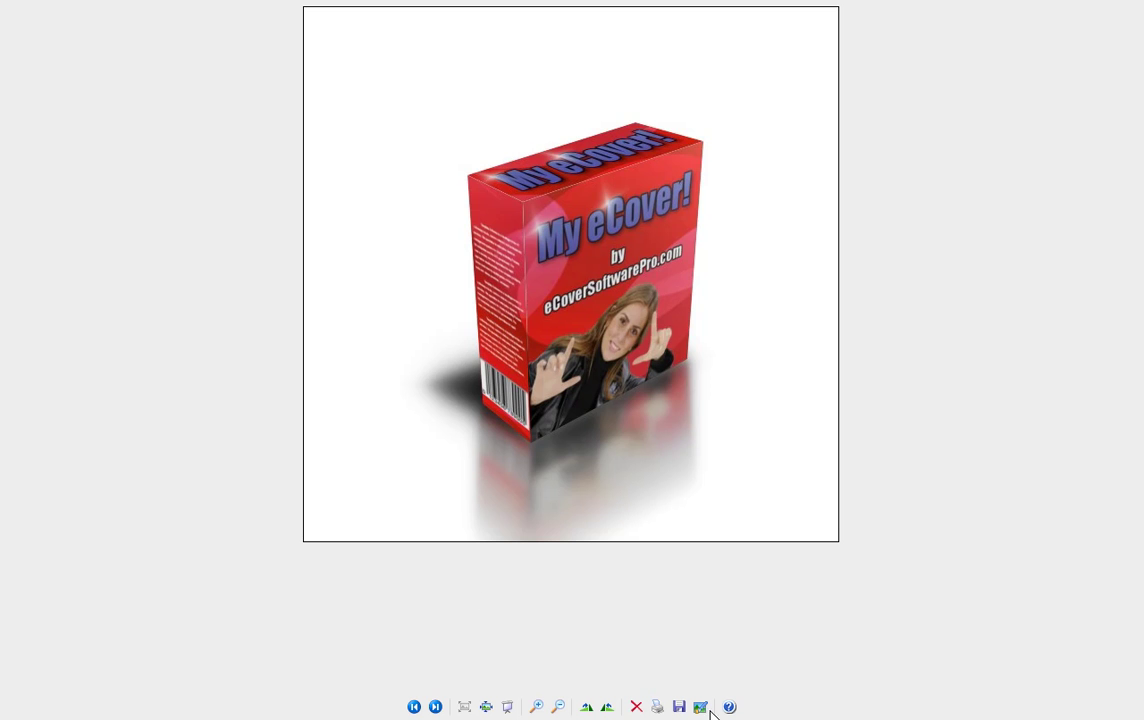
pyautogui.click(437, 707)
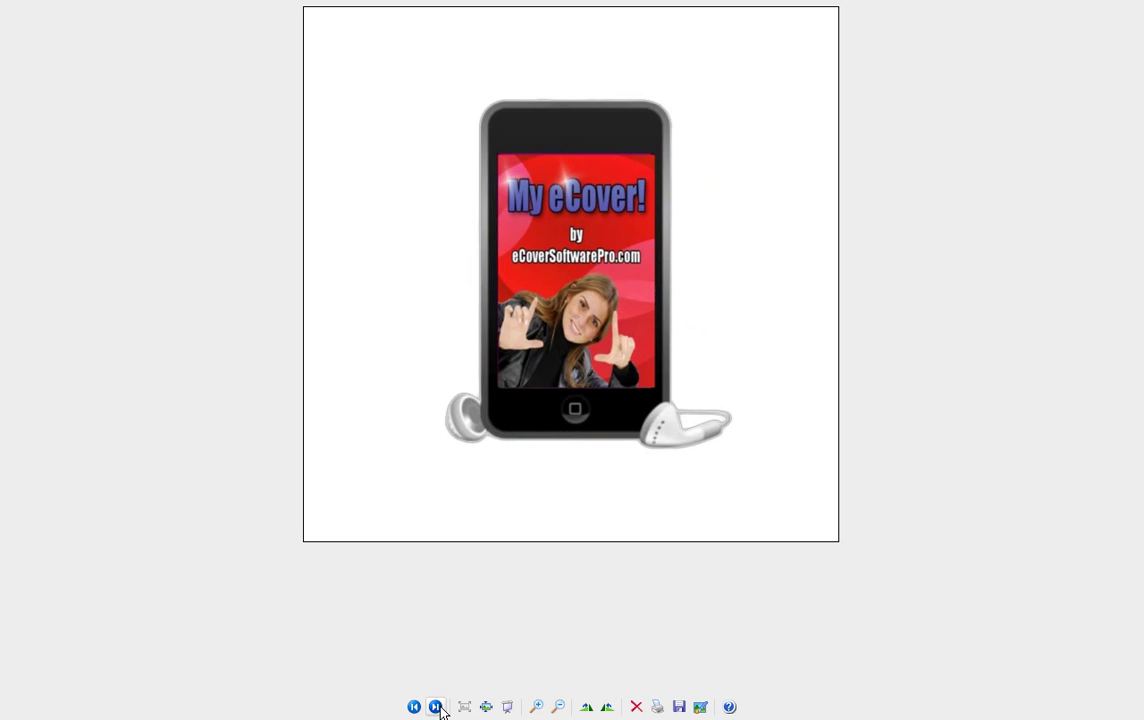
pyautogui.click(437, 707)
pyautogui.click(437, 707)
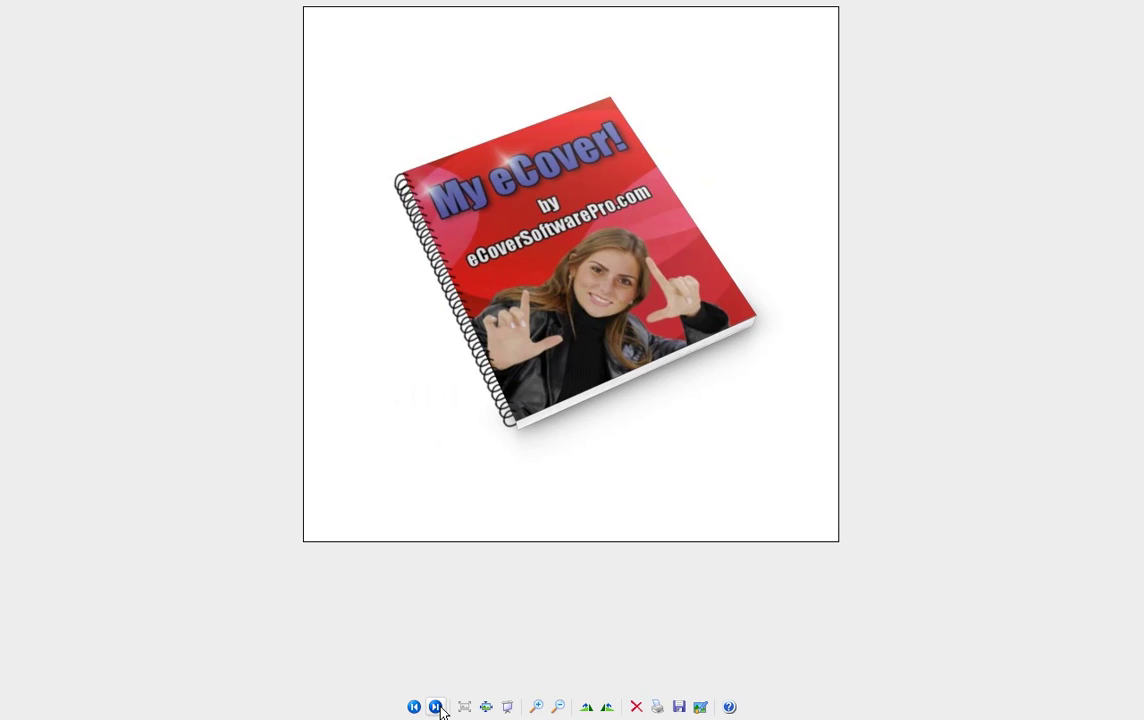
pyautogui.click(437, 707)
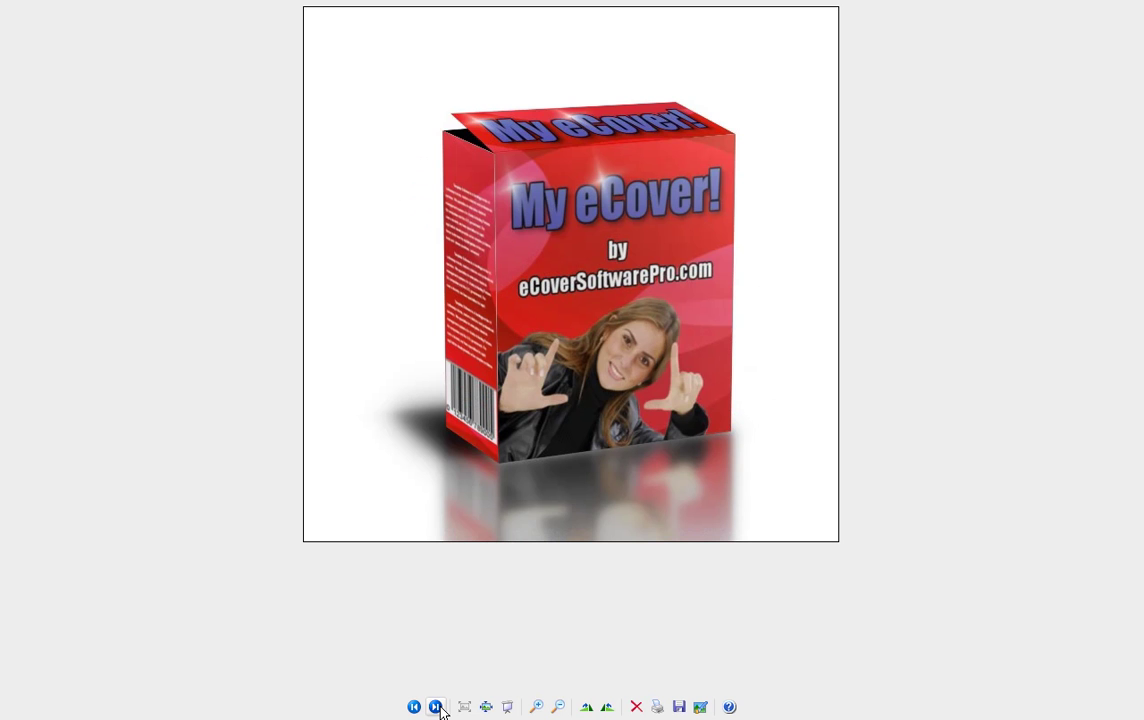
pyautogui.click(437, 707)
pyautogui.click(415, 707)
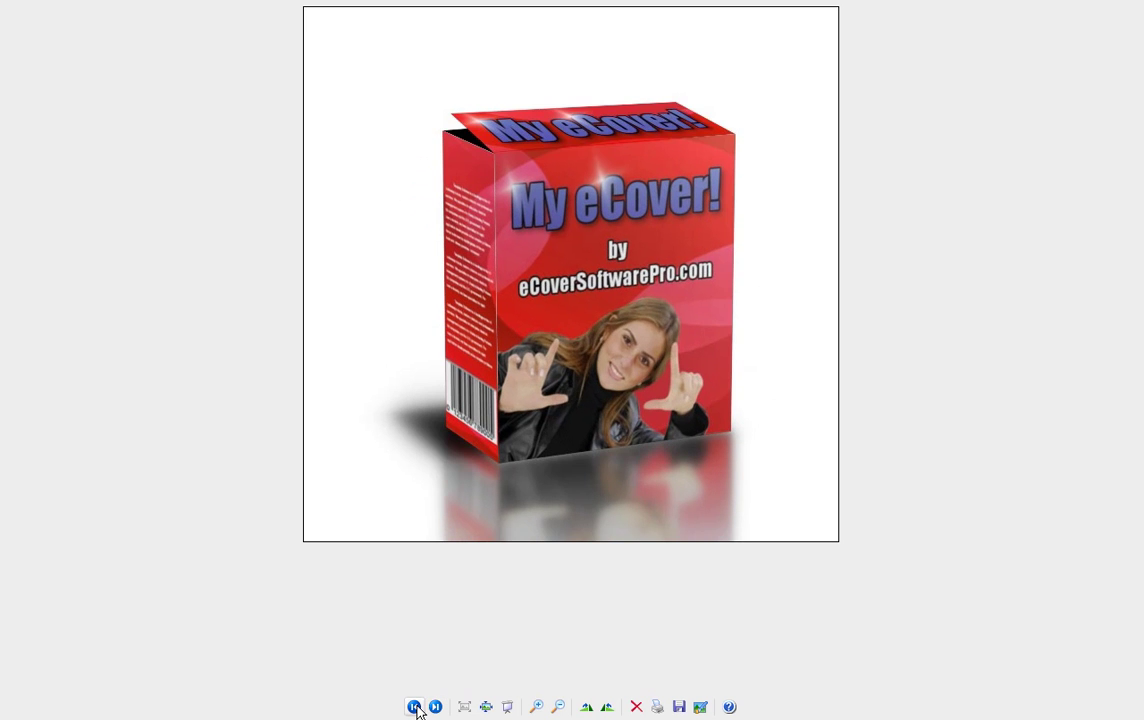